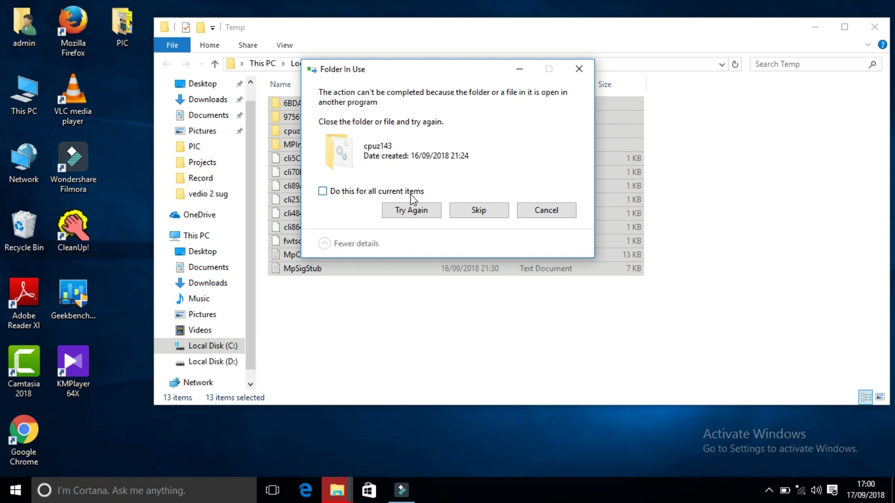
# Step: Finish emptying the Windows Temp folder, skipping the in-use cpuz143 folder and granting administrator permission for fwtsqmfile00.sqm, and close it
pyautogui.click(465, 215)
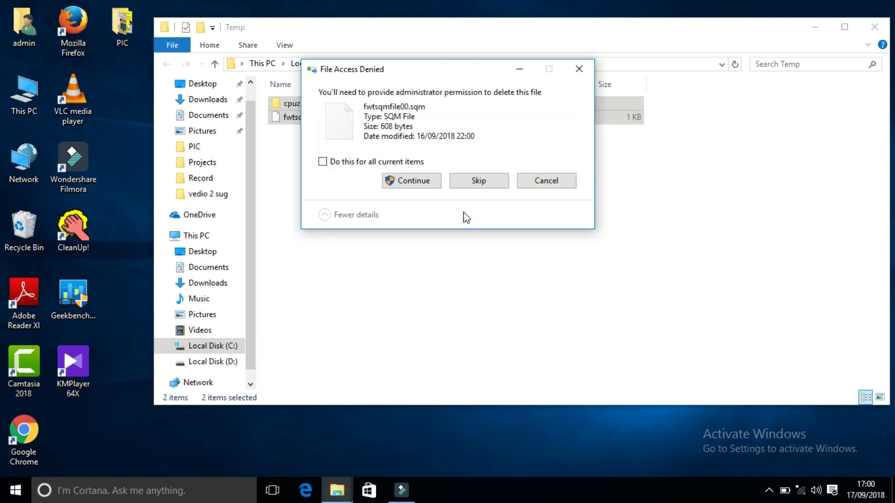
pyautogui.click(429, 186)
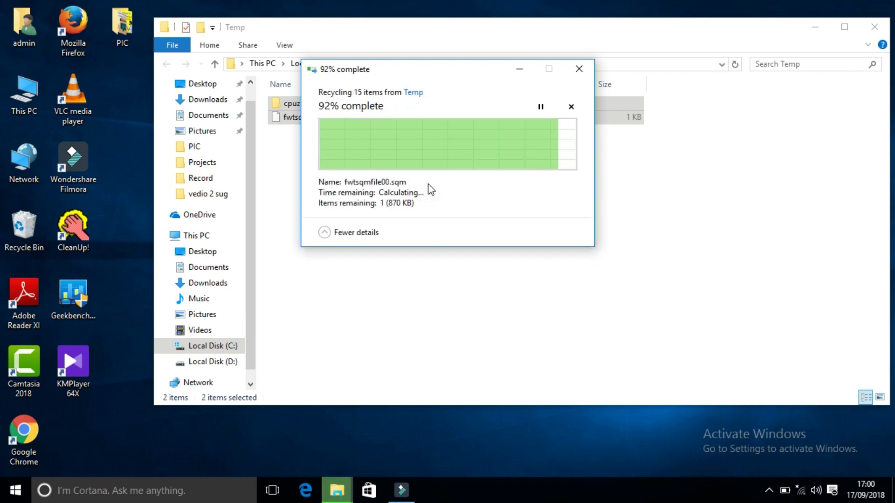
pyautogui.click(523, 198)
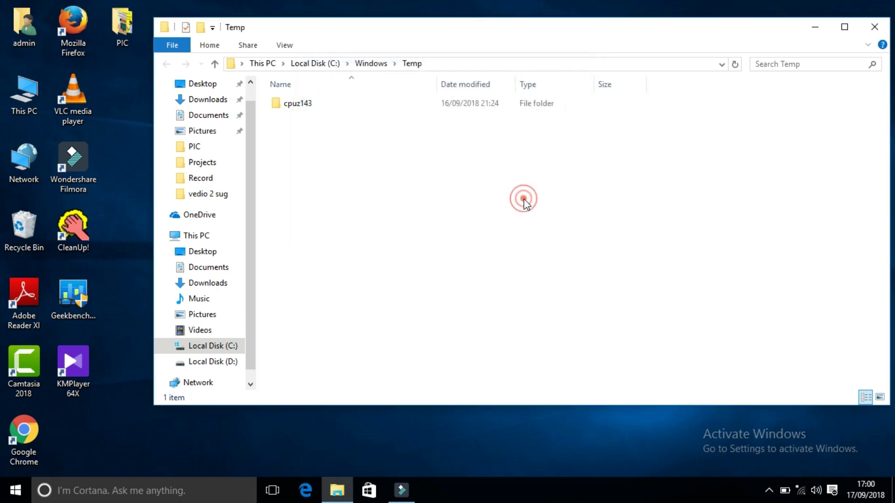
pyautogui.click(874, 28)
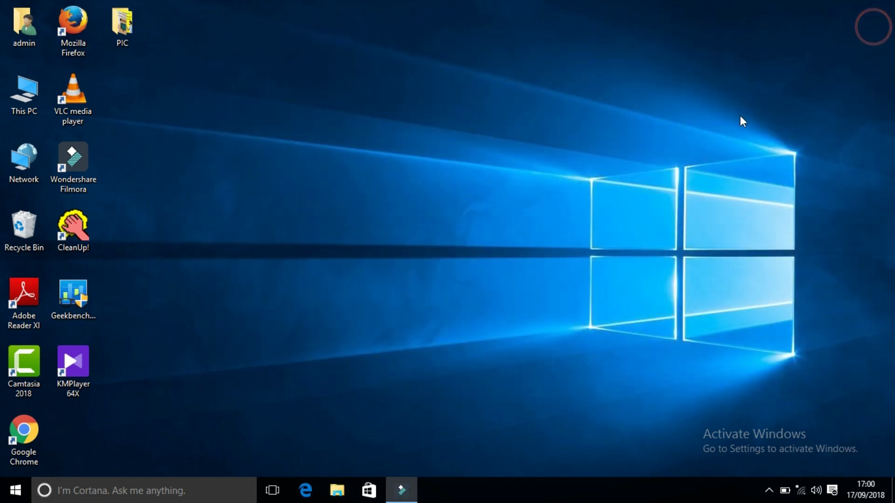
# Step: Open the account's local temporary folder by running %TEMP%
pyautogui.press('super+r')
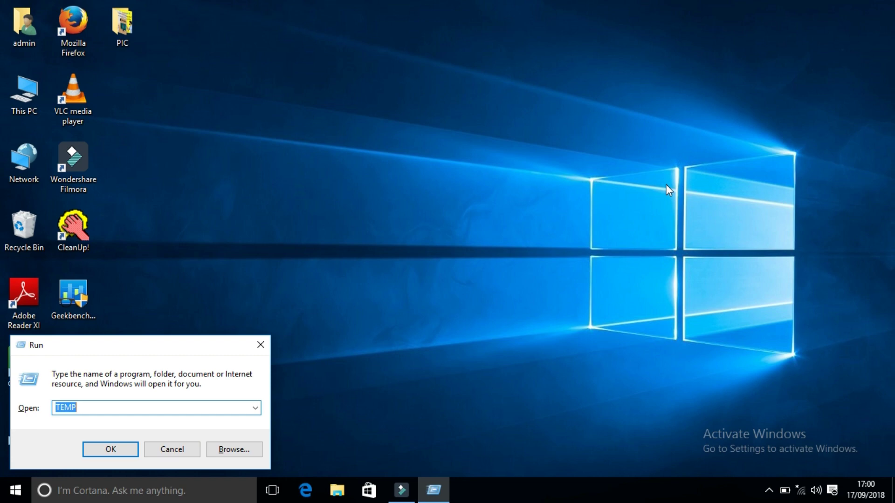
pyautogui.write('%')
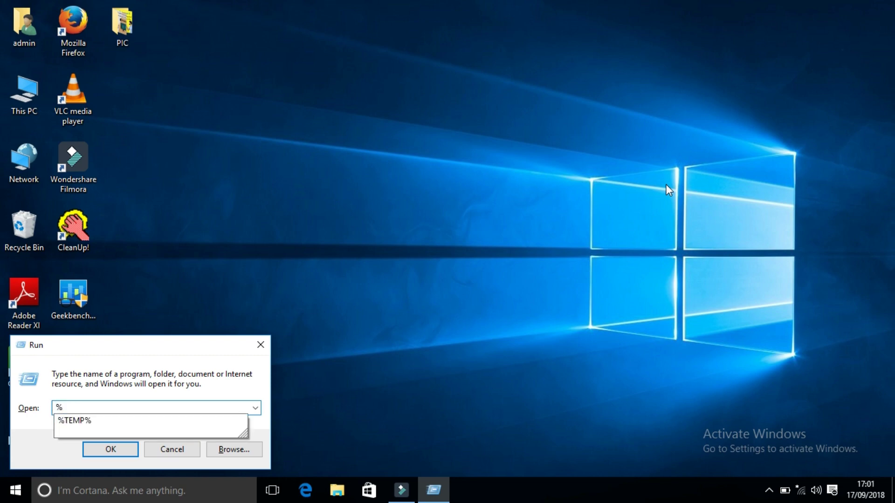
pyautogui.press('Down')
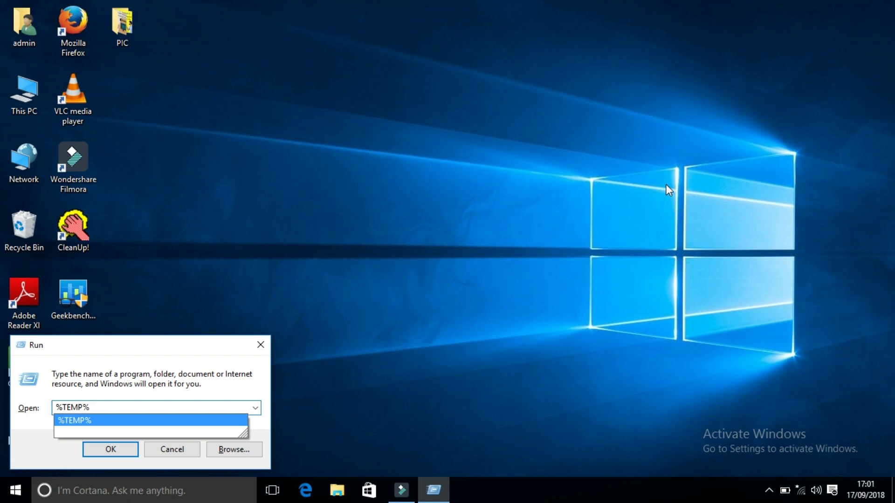
pyautogui.press('Return')
# Step: Delete everything in the local Temp folder, skipping the in-use aria-debug-5024 file, and close the folder
pyautogui.click(399, 200)
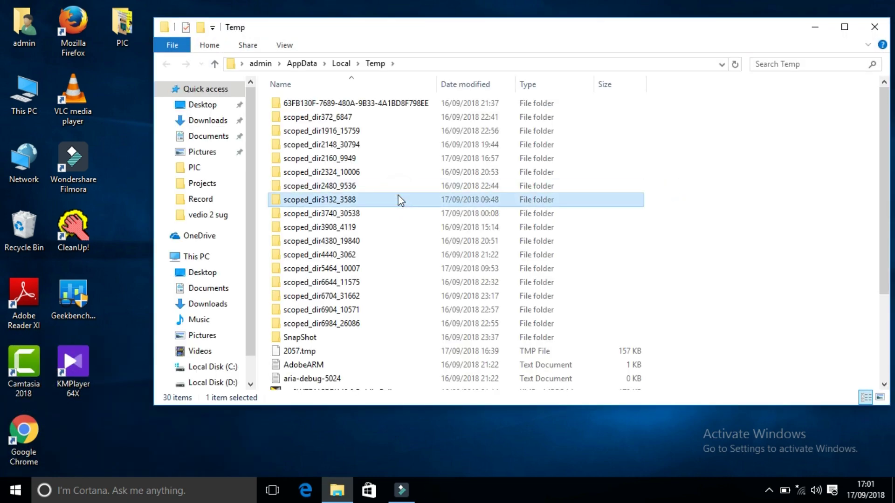
pyautogui.hotkey('ctrl', 'a')
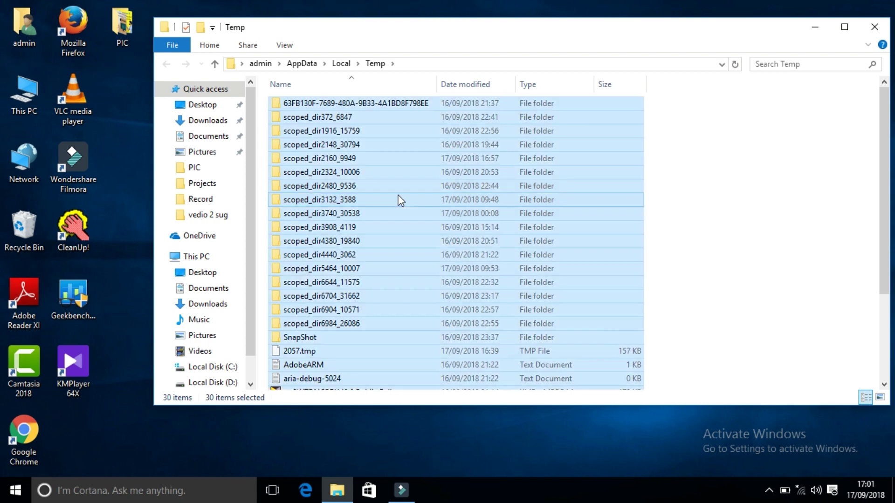
pyautogui.press('Delete')
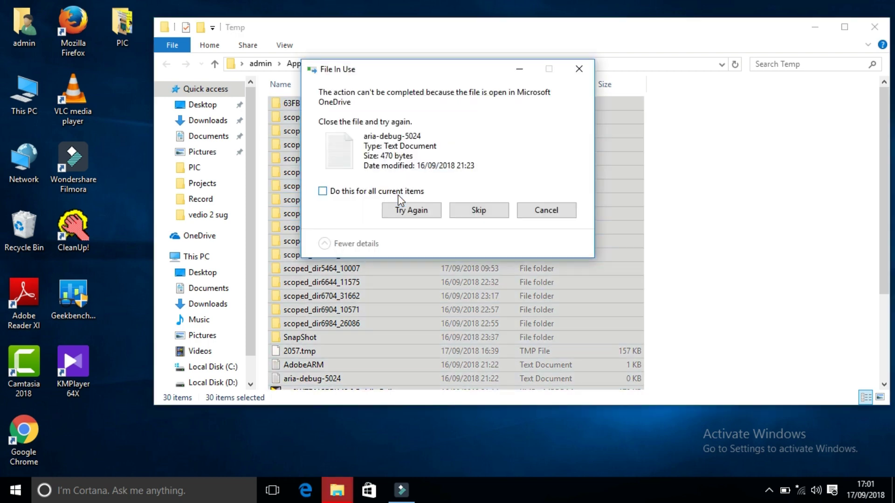
pyautogui.click(492, 213)
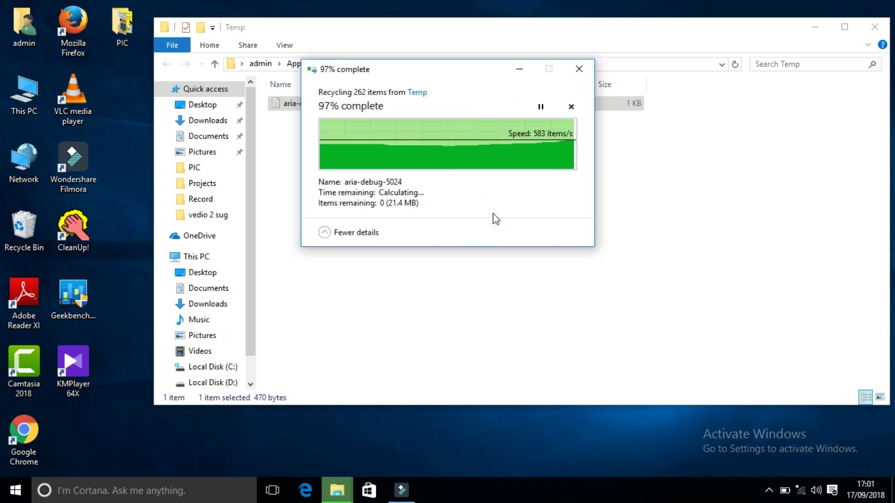
pyautogui.click(874, 26)
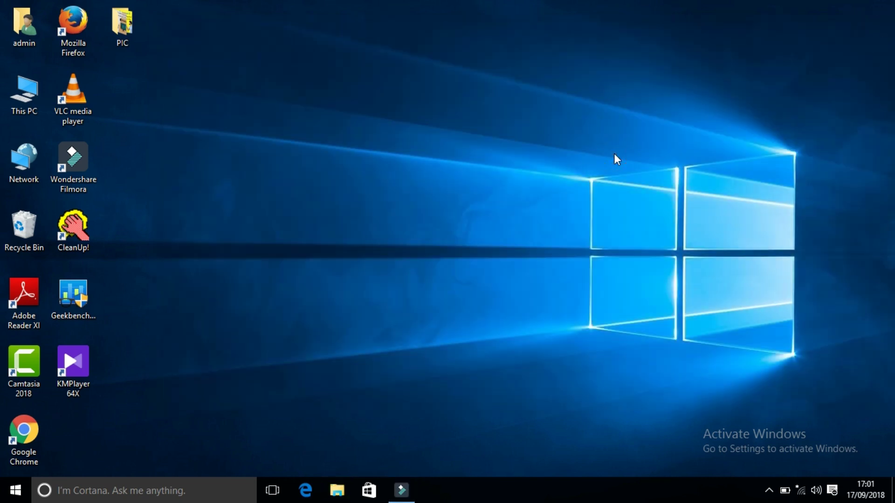
# Step: Open the Windows Prefetch folder by running prefetch
pyautogui.press('super+r')
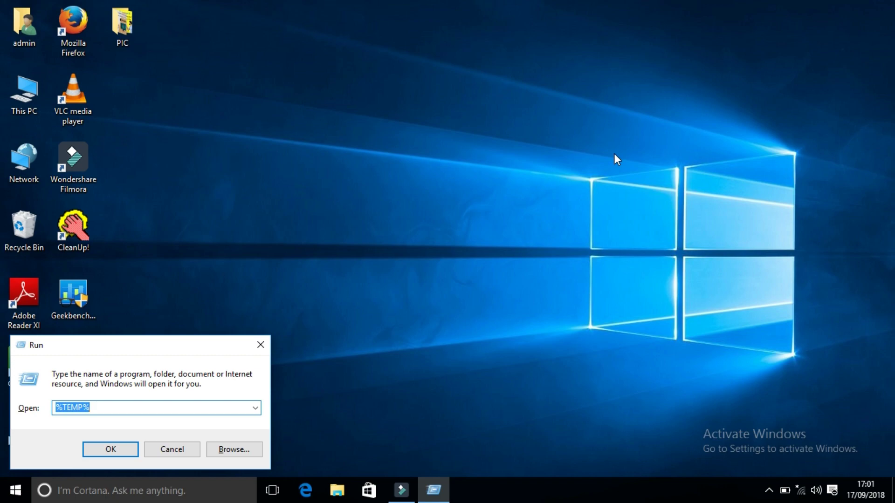
pyautogui.write('pref')
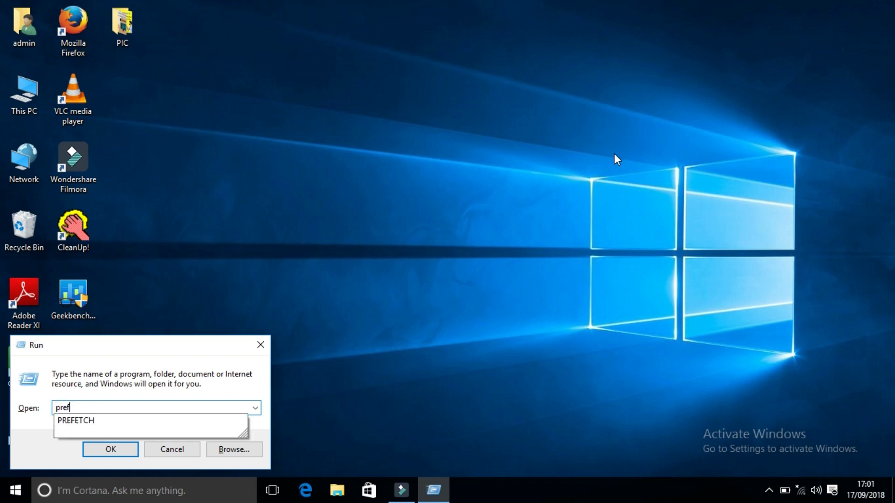
pyautogui.write('etch')
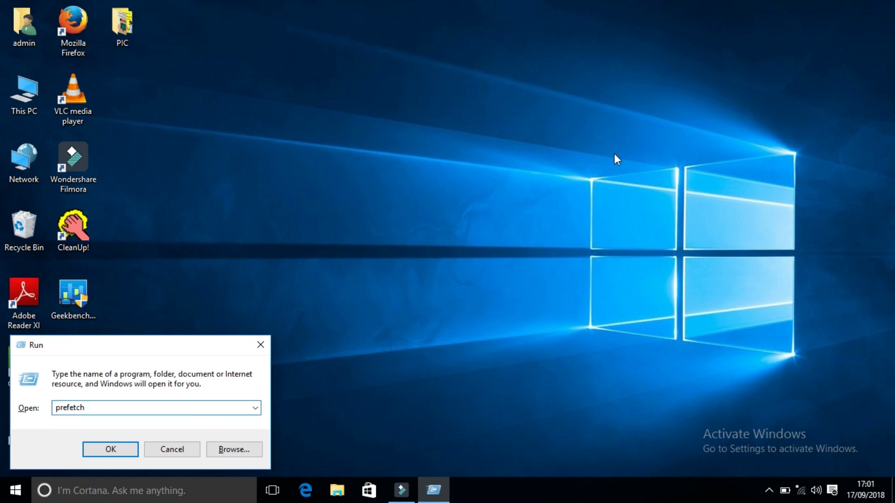
pyautogui.press('Return')
# Step: Delete all Prefetch items, skipping the in-use PfPre_df706052.mkd file, and close the folder
pyautogui.click(393, 273)
pyautogui.hotkey('ctrl', 'a')
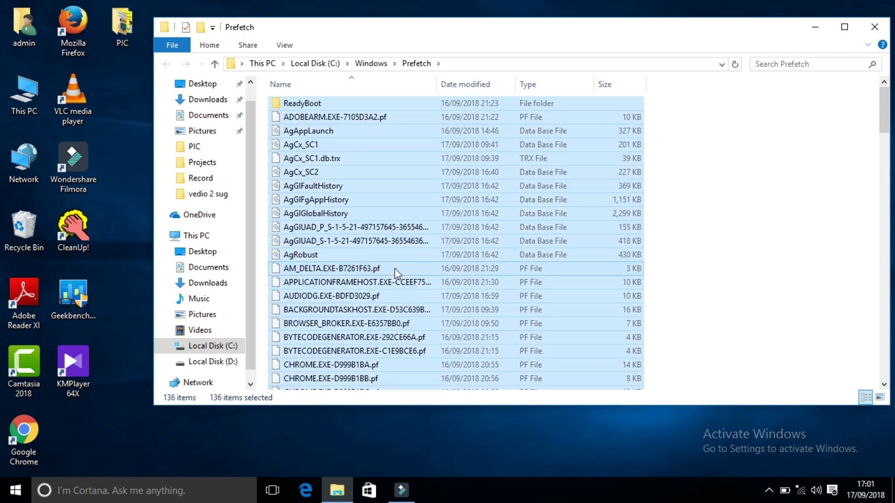
pyautogui.press('Delete')
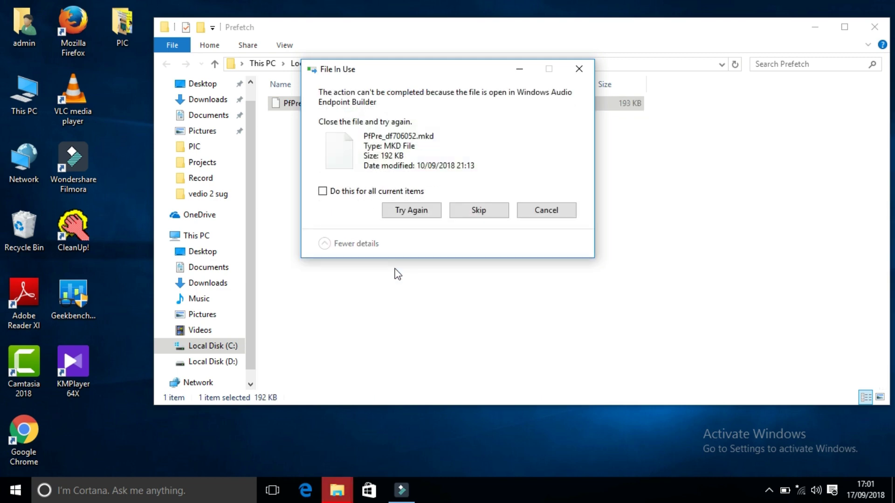
pyautogui.click(493, 214)
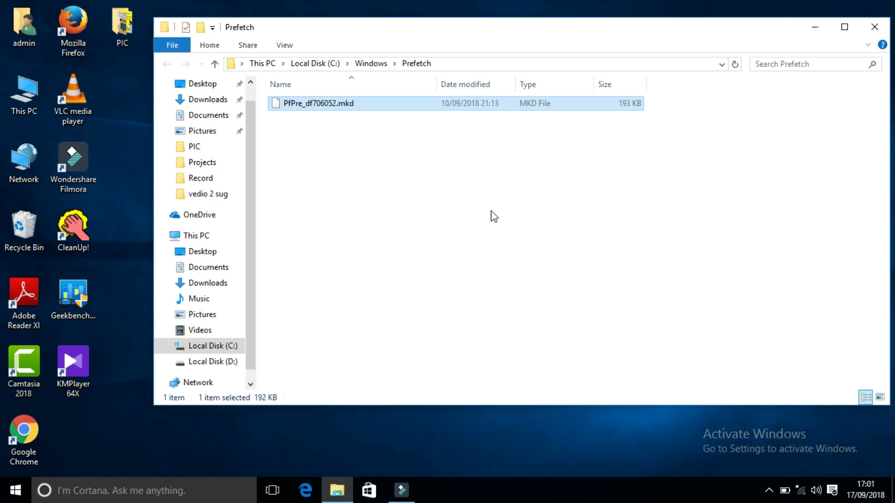
pyautogui.click(809, 113)
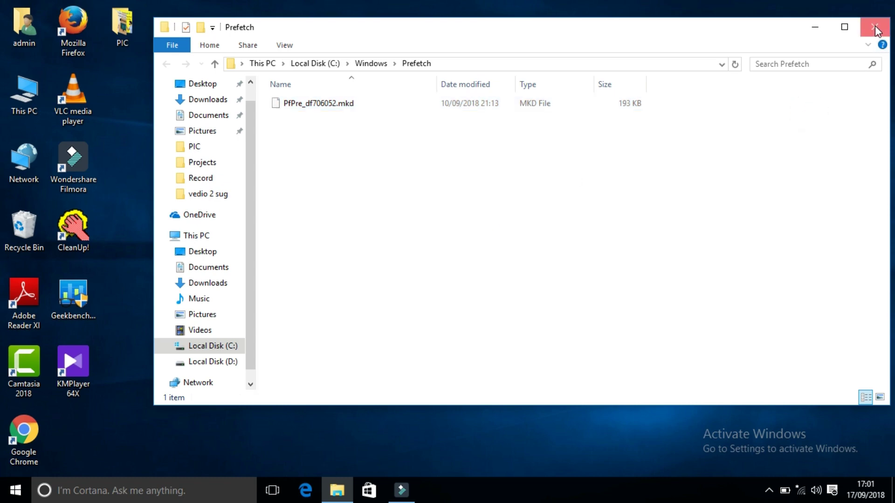
pyautogui.click(874, 26)
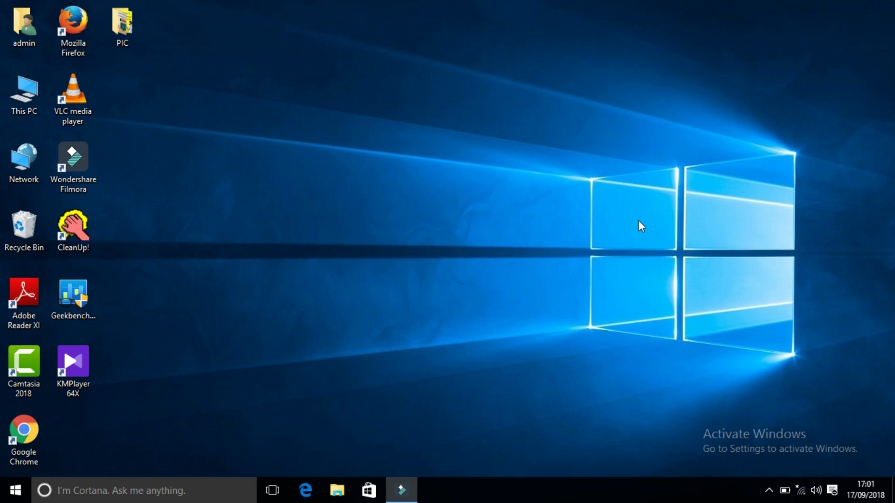
# Step: Search for "disk", launch Disk Clean-up and scan drive C: for removable files
pyautogui.click(161, 493)
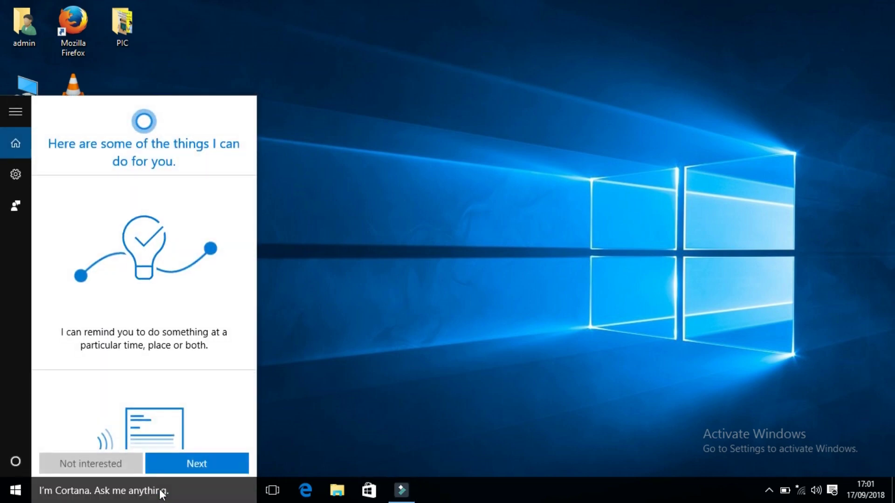
pyautogui.write('d')
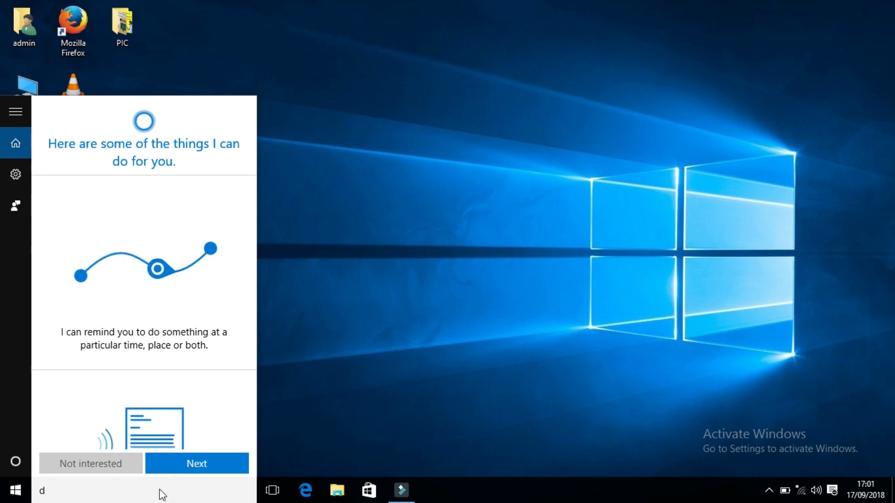
pyautogui.write('isk')
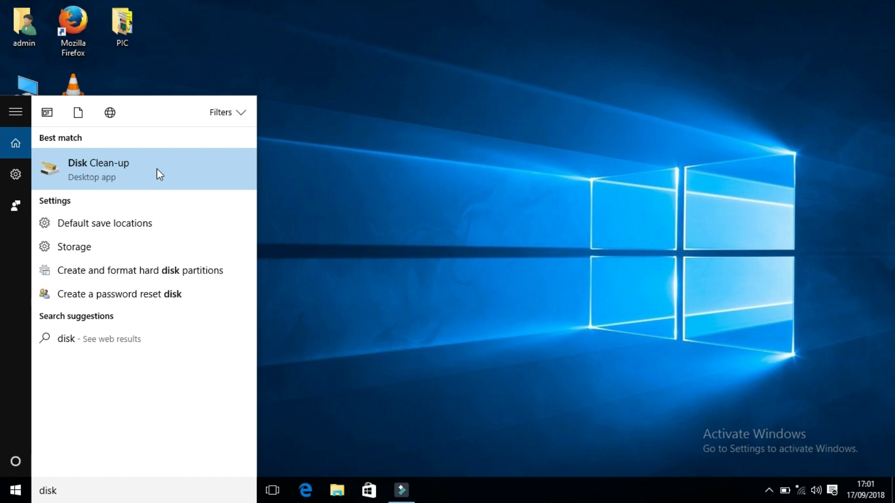
pyautogui.click(130, 168)
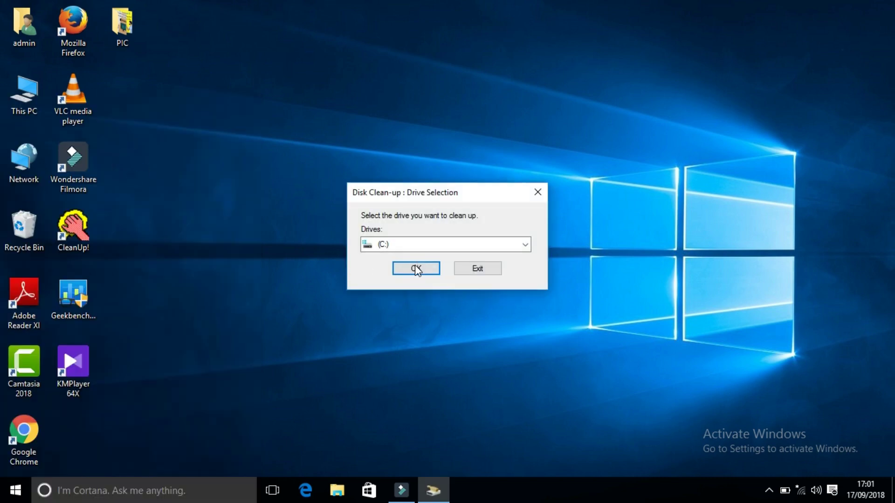
pyautogui.click(412, 268)
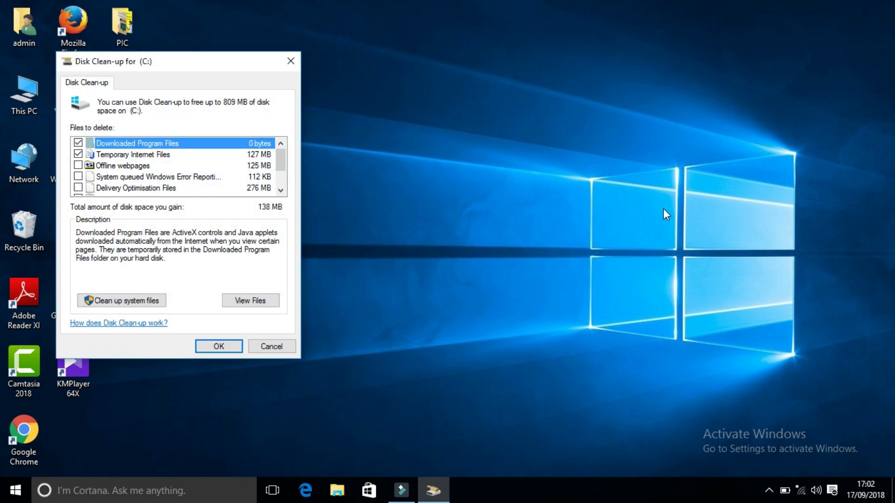
# Step: Rescan drive C: with system files included and permanently delete the preselected file categories
pyautogui.click(144, 303)
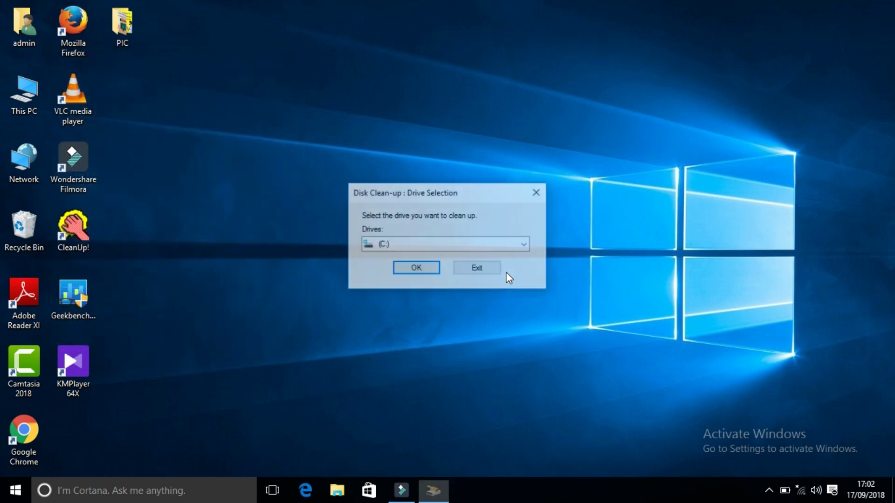
pyautogui.click(430, 269)
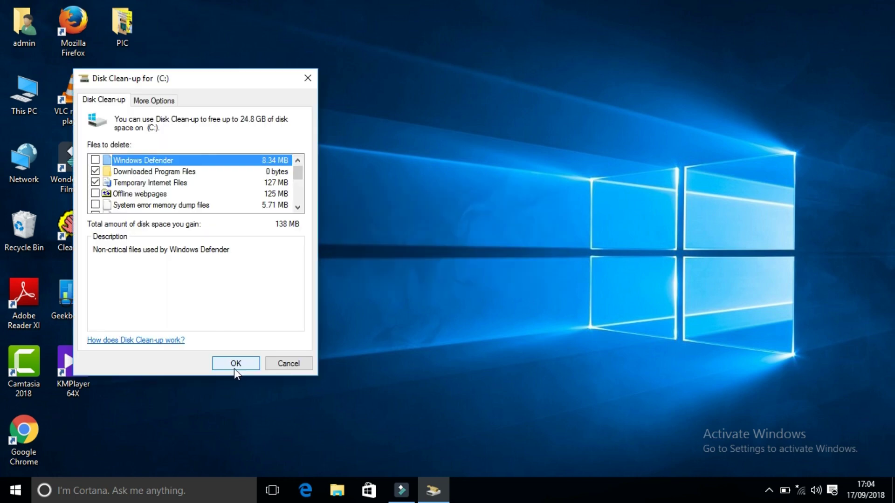
pyautogui.click(235, 363)
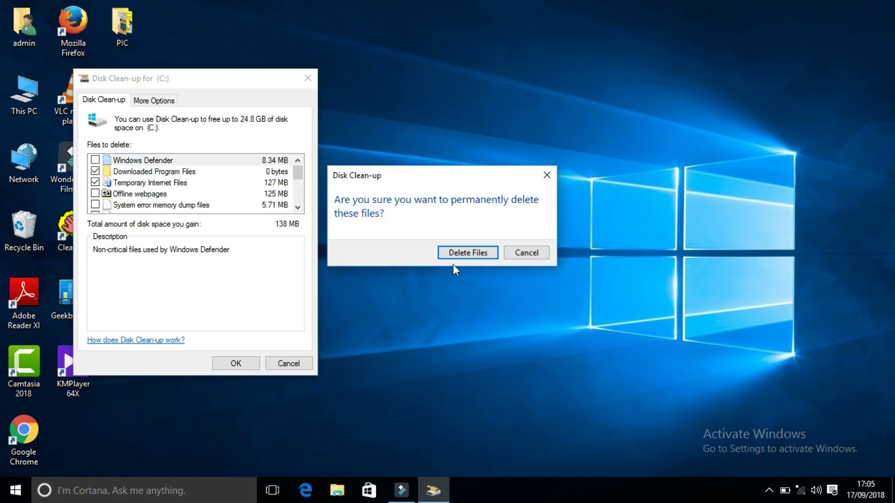
pyautogui.click(463, 256)
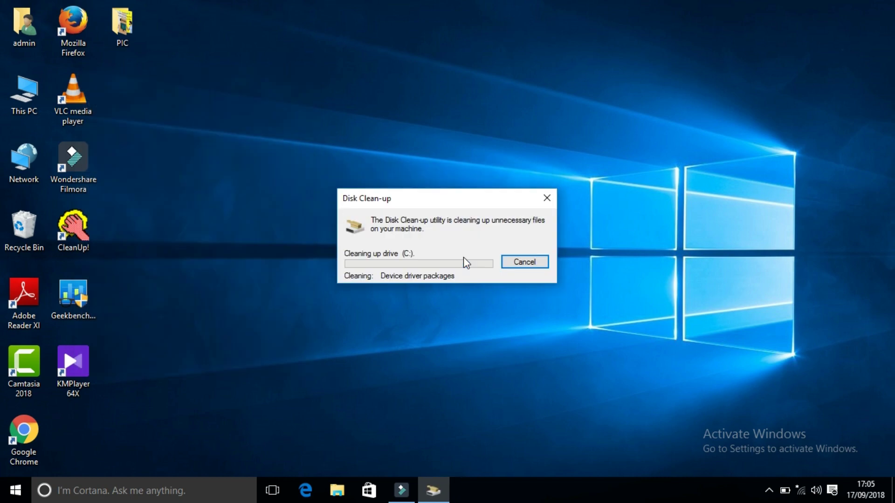
# Step: Open This PC, examine the used and free space in Local Disk (C:)'s properties, and close both windows
pyautogui.rightClick(32, 96)
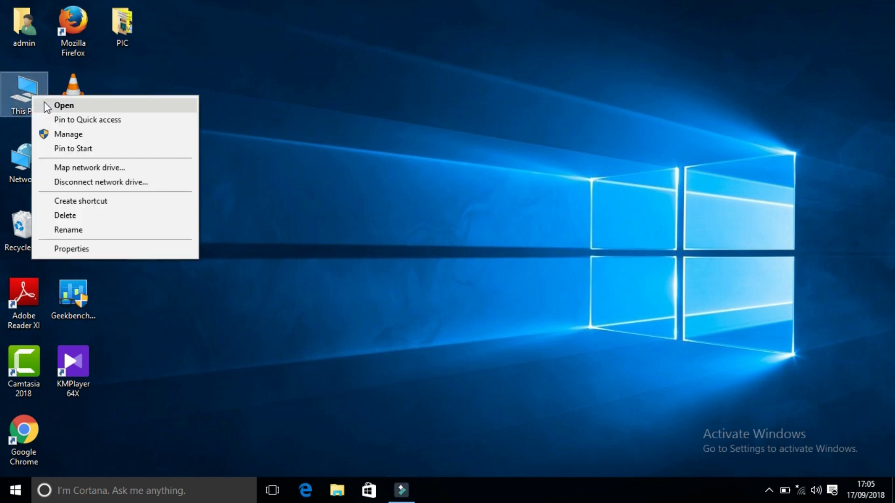
pyautogui.click(45, 103)
pyautogui.click(460, 276)
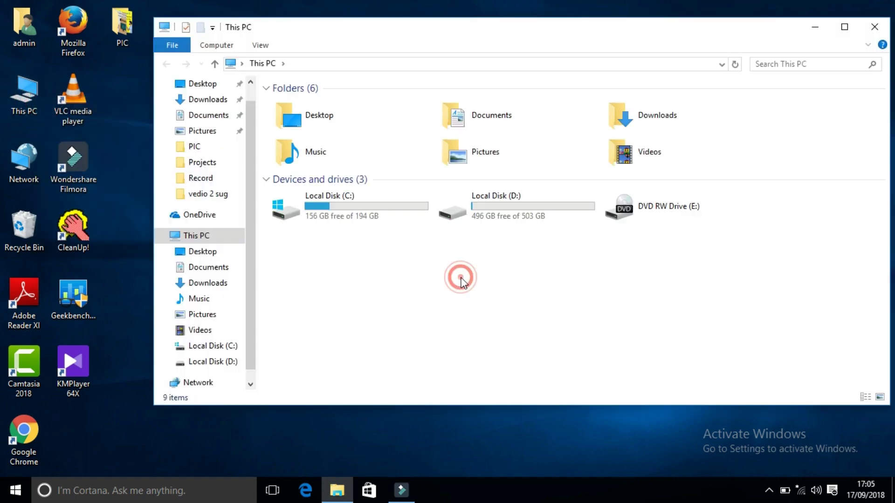
pyautogui.rightClick(372, 195)
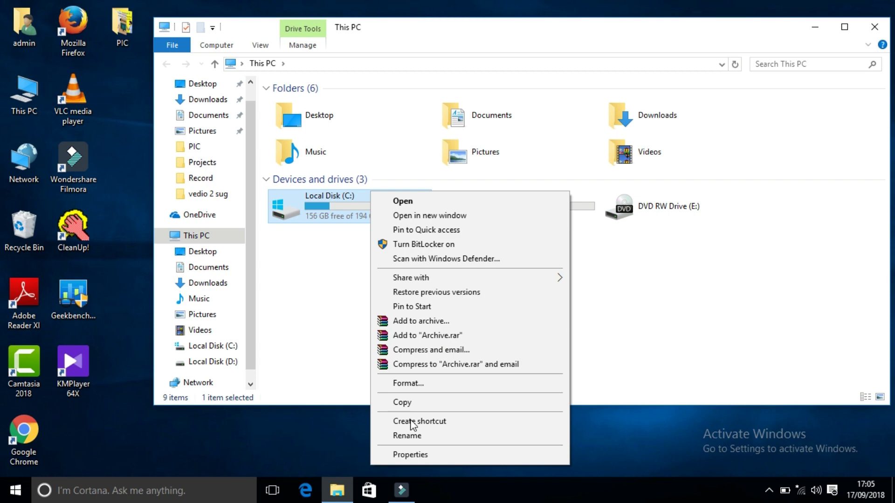
pyautogui.click(414, 455)
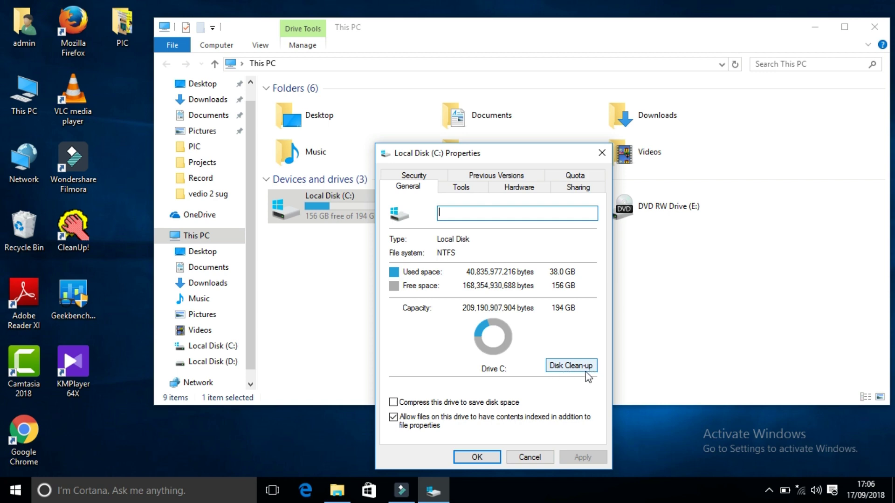
pyautogui.click(478, 459)
pyautogui.click(565, 294)
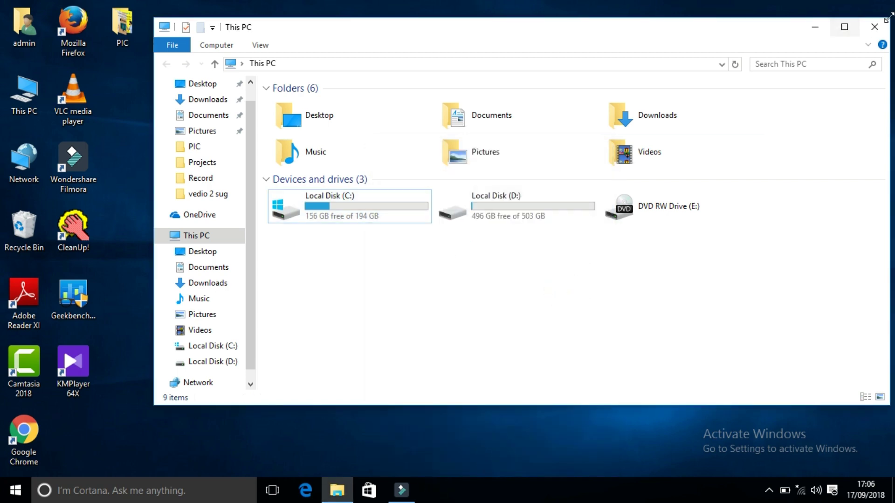
pyautogui.click(874, 27)
# Step: Refresh the desktop, and search for "chkdsk" and run the command as administrator
pyautogui.rightClick(377, 97)
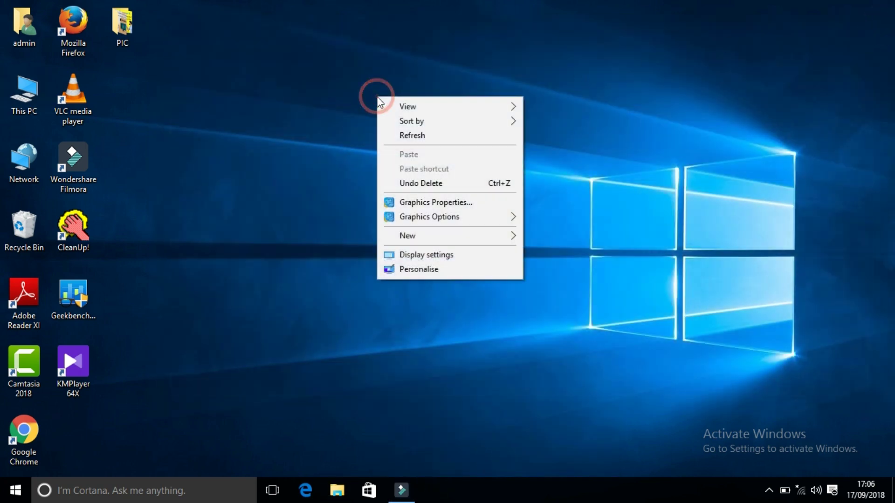
pyautogui.rightClick(399, 136)
pyautogui.click(149, 493)
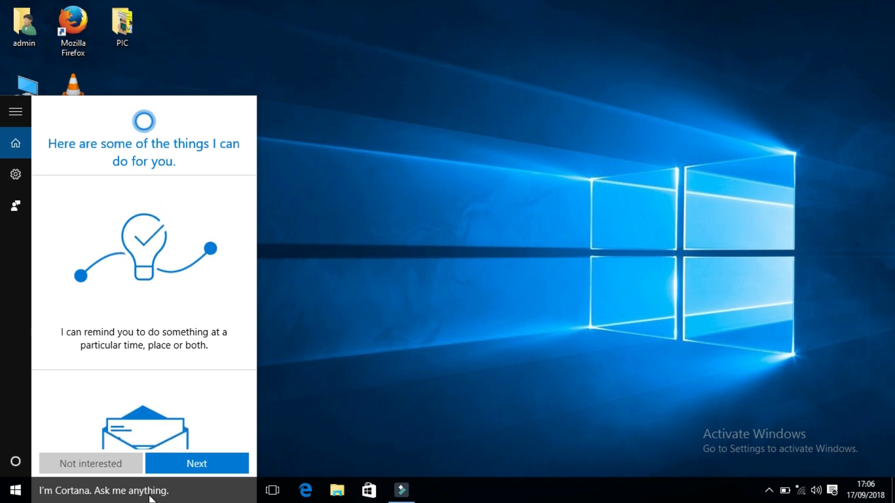
pyautogui.click(149, 494)
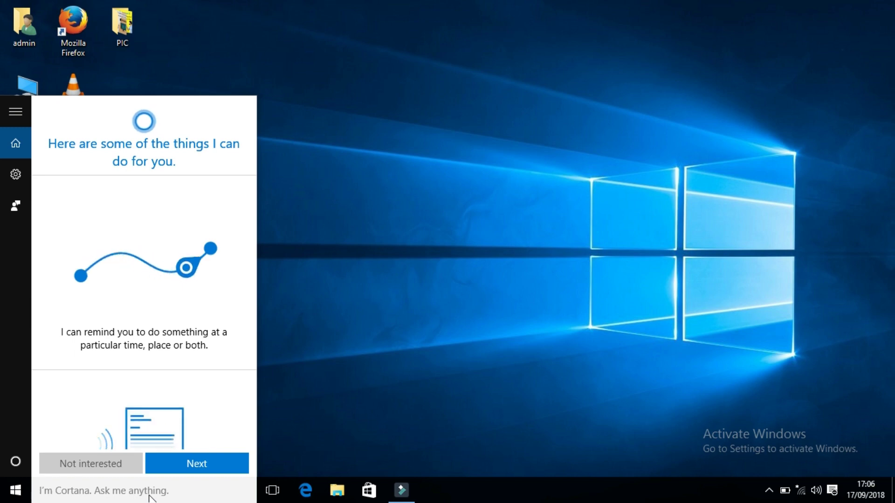
pyautogui.write('c')
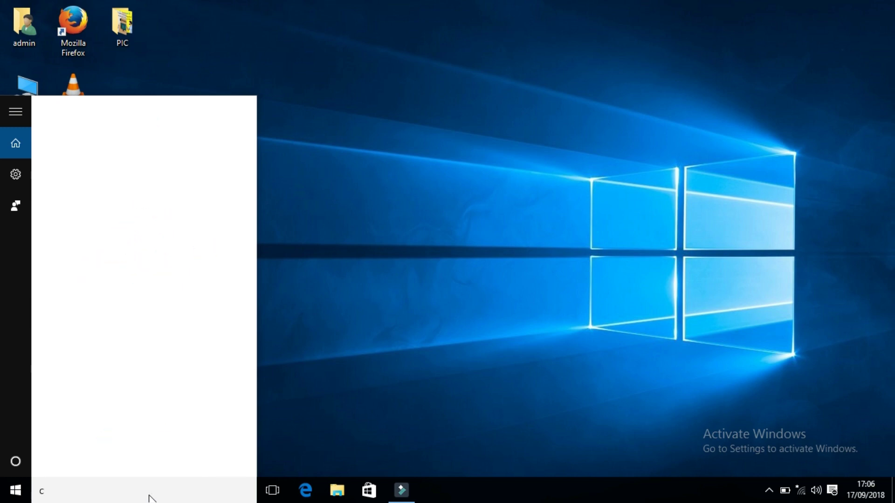
pyautogui.write('hkdsk')
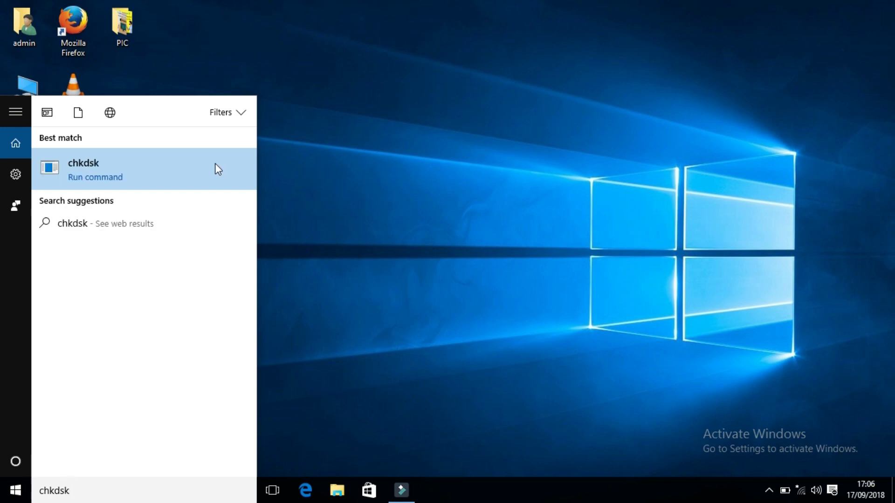
pyautogui.rightClick(166, 163)
pyautogui.click(148, 185)
pyautogui.click(515, 276)
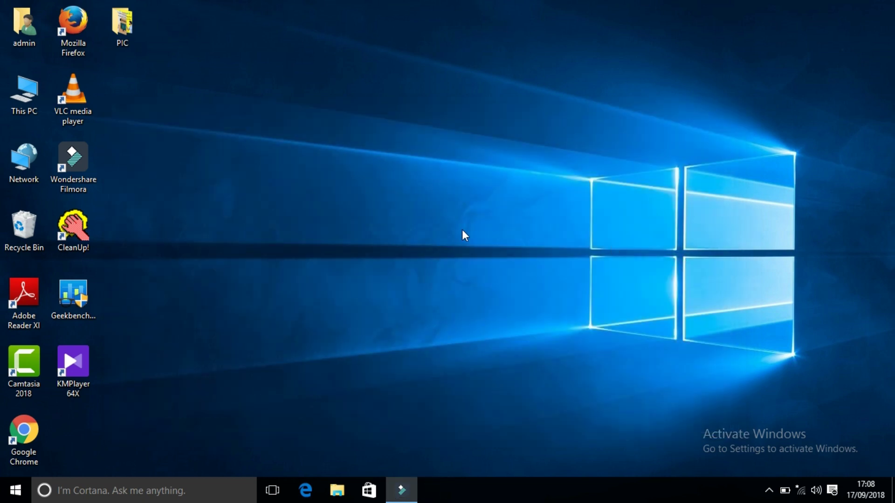
# Step: Refresh the desktop several times in a row
pyautogui.click(463, 230)
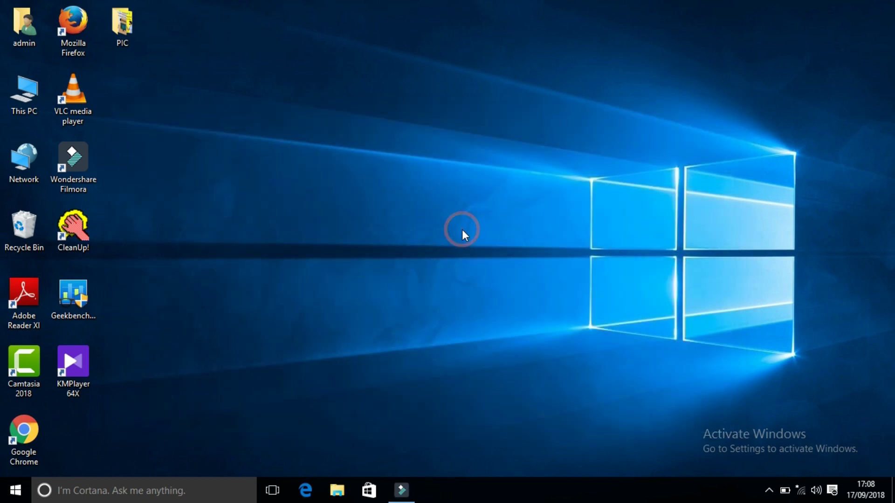
pyautogui.rightClick(369, 110)
pyautogui.click(396, 150)
pyautogui.rightClick(396, 150)
pyautogui.click(418, 189)
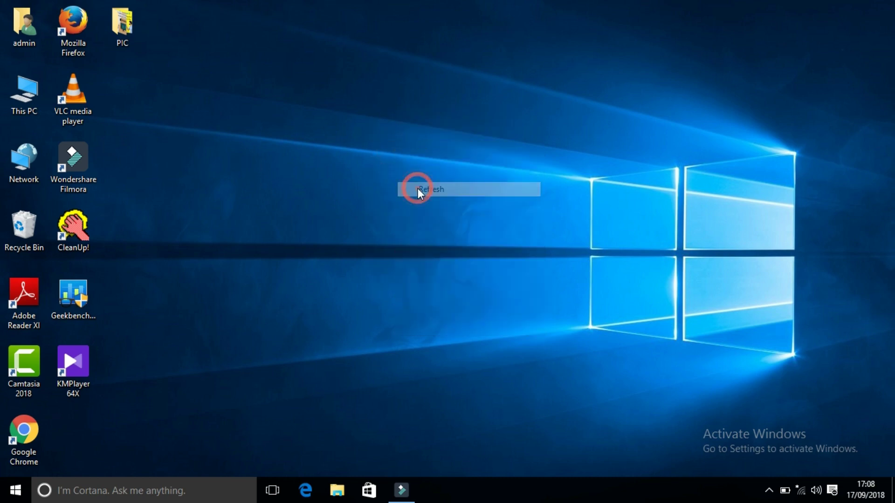
pyautogui.rightClick(339, 101)
pyautogui.click(370, 141)
pyautogui.rightClick(370, 141)
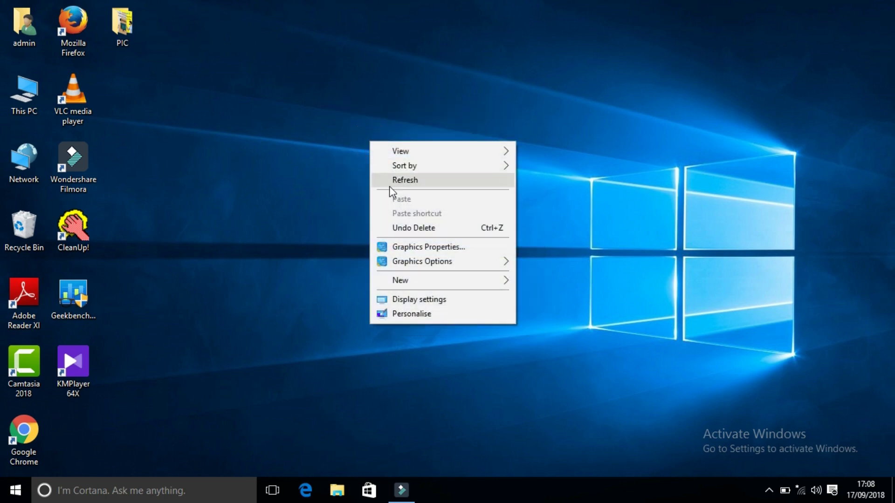
pyautogui.click(392, 186)
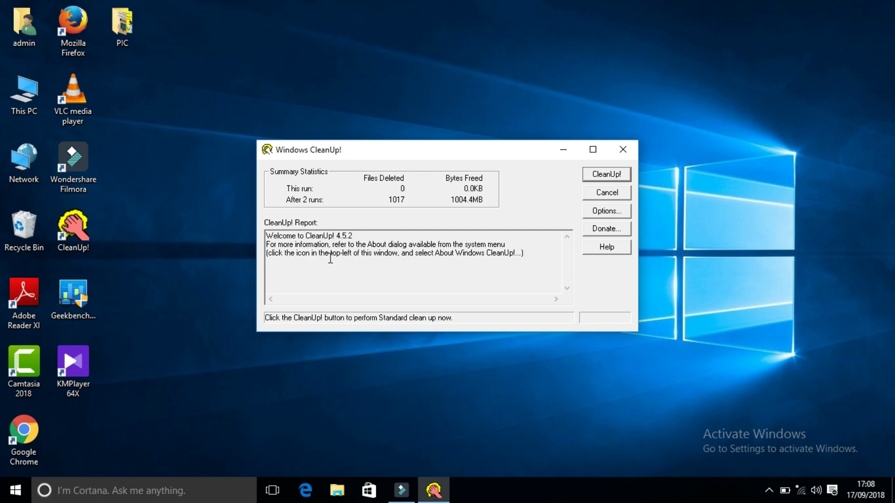
# Step: Run a standard clean-up in Windows CleanUp! and close the program when it has finished
pyautogui.click(609, 176)
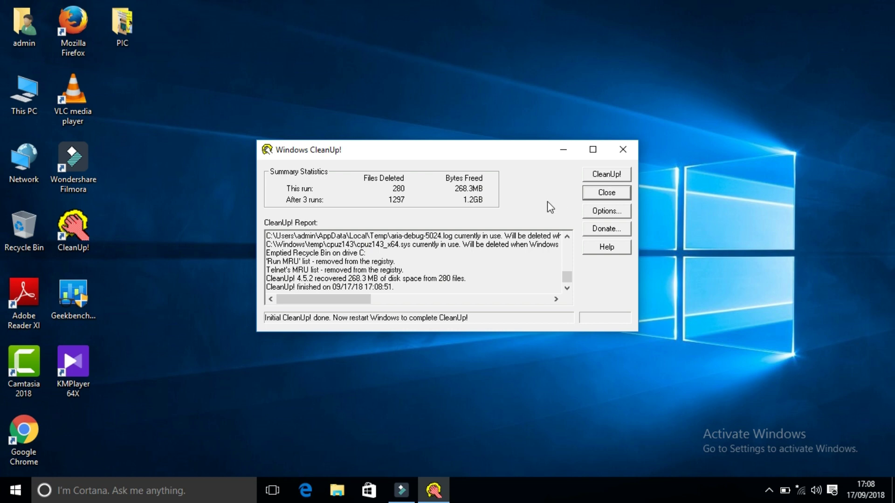
pyautogui.click(599, 201)
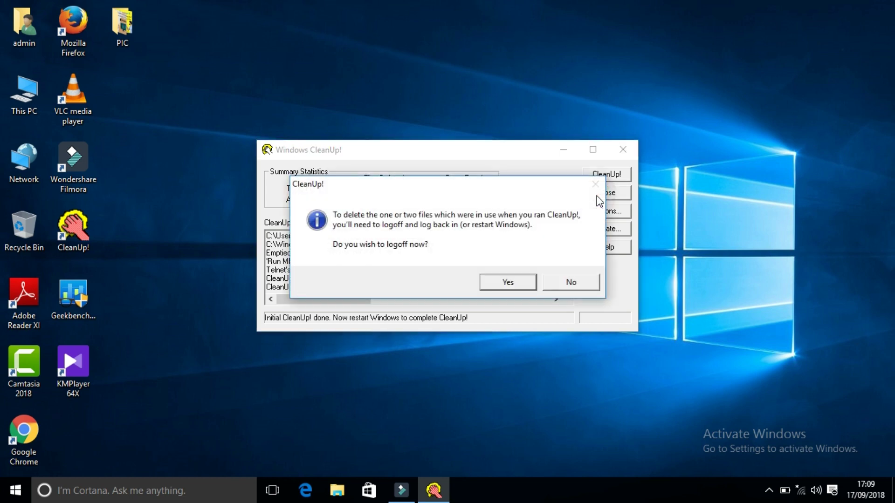